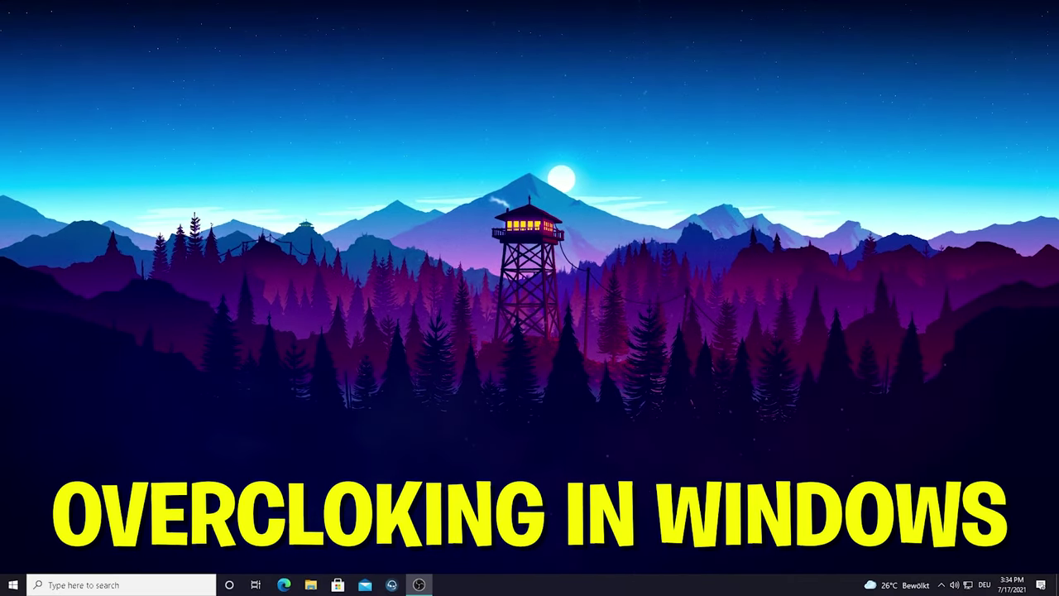
# Step: Open NVIDIA Control Panel and apply Aspect ratio desktop scaling with the override of the scaling mode set by games and programs enabled
pyautogui.rightClick(547, 382)
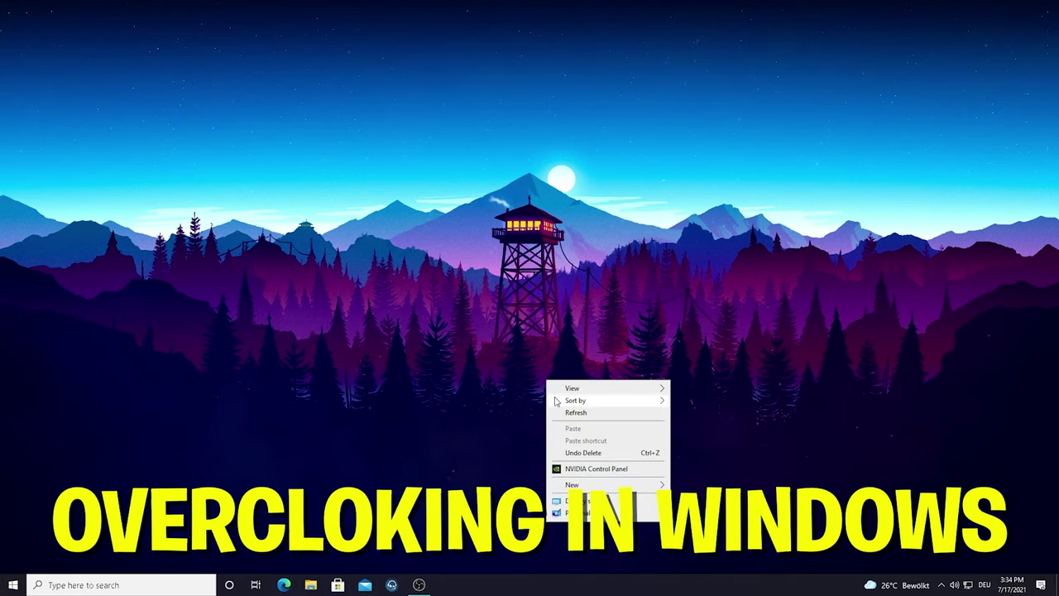
pyautogui.click(589, 473)
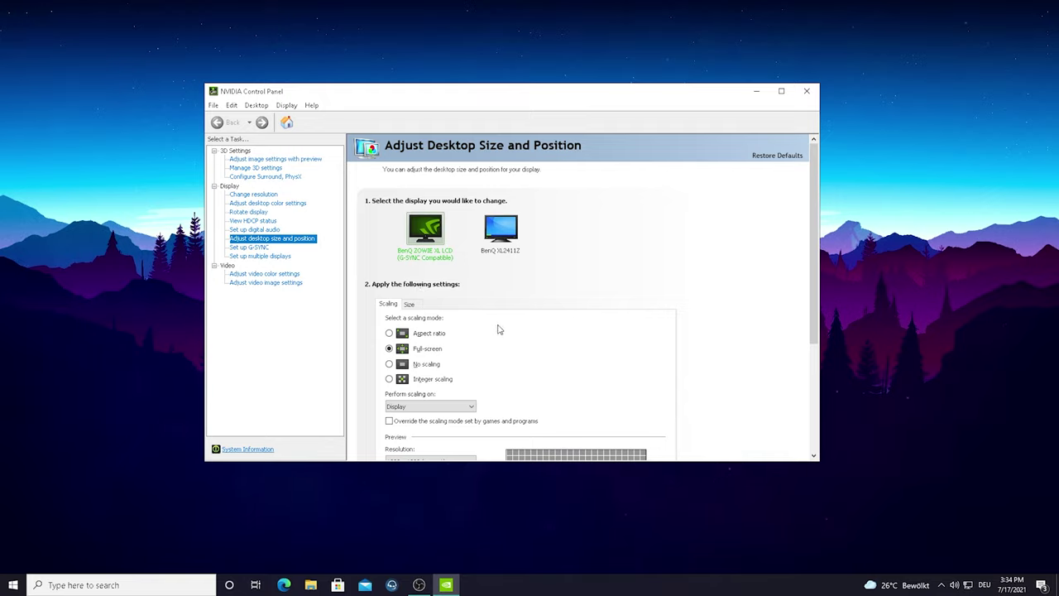
pyautogui.scroll(-1, 507, 341)
pyautogui.scroll(-1, 507, 341)
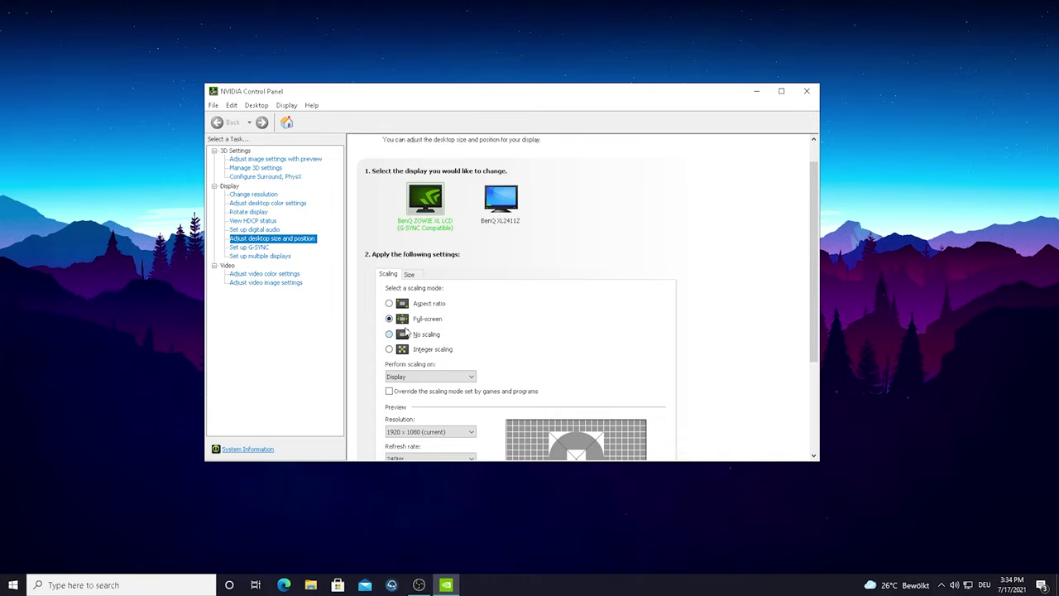
pyautogui.scroll(-2, 472, 335)
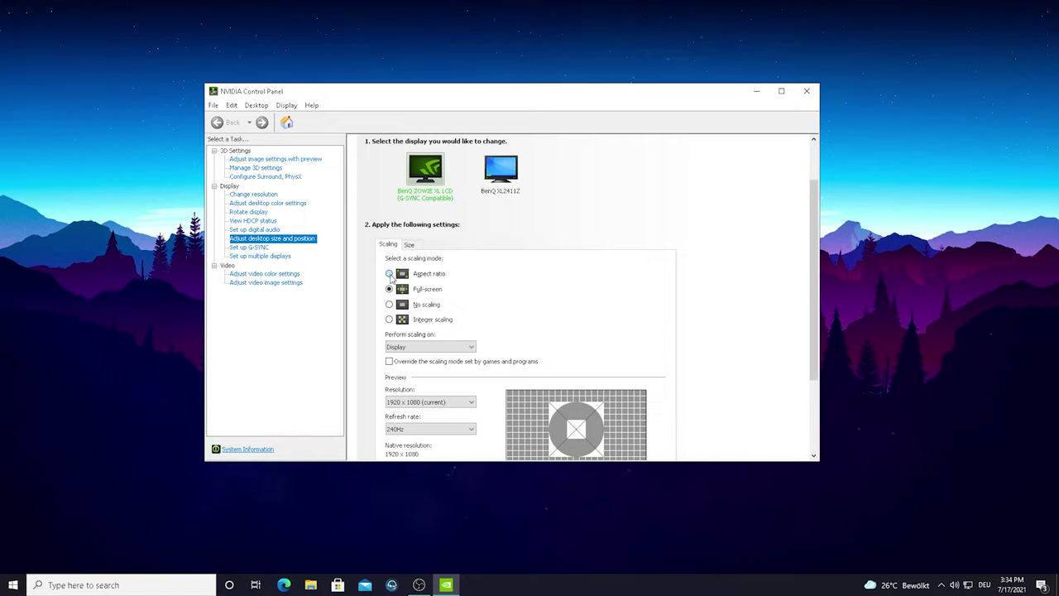
pyautogui.click(389, 274)
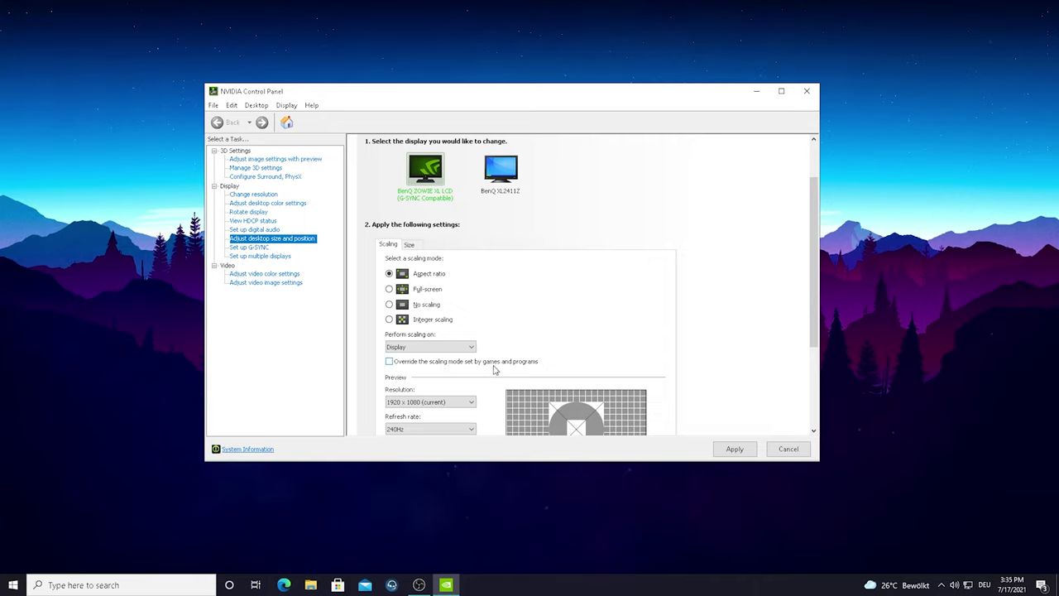
pyautogui.click(390, 362)
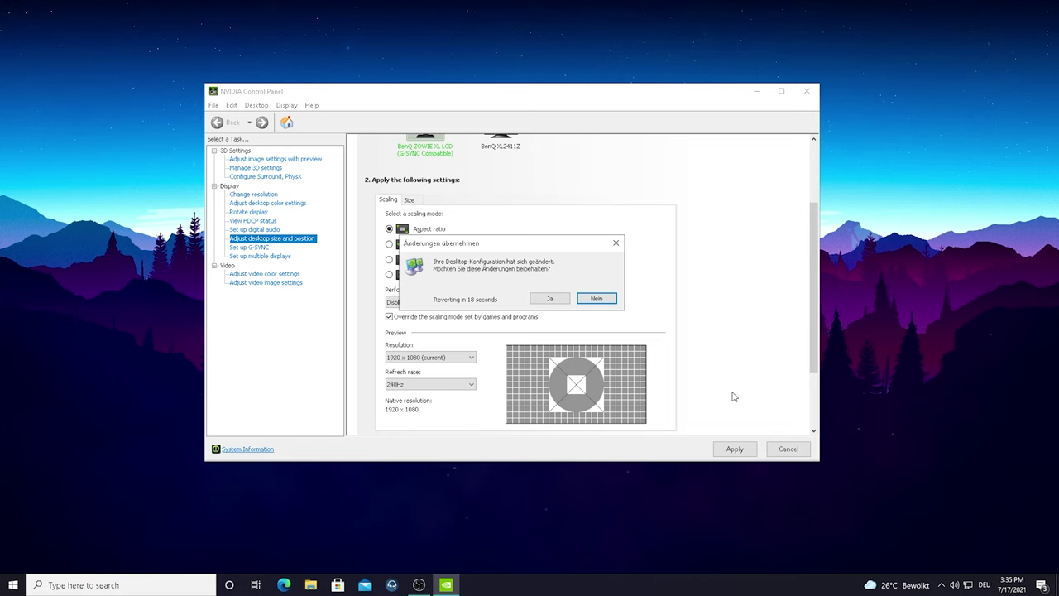
pyautogui.click(555, 301)
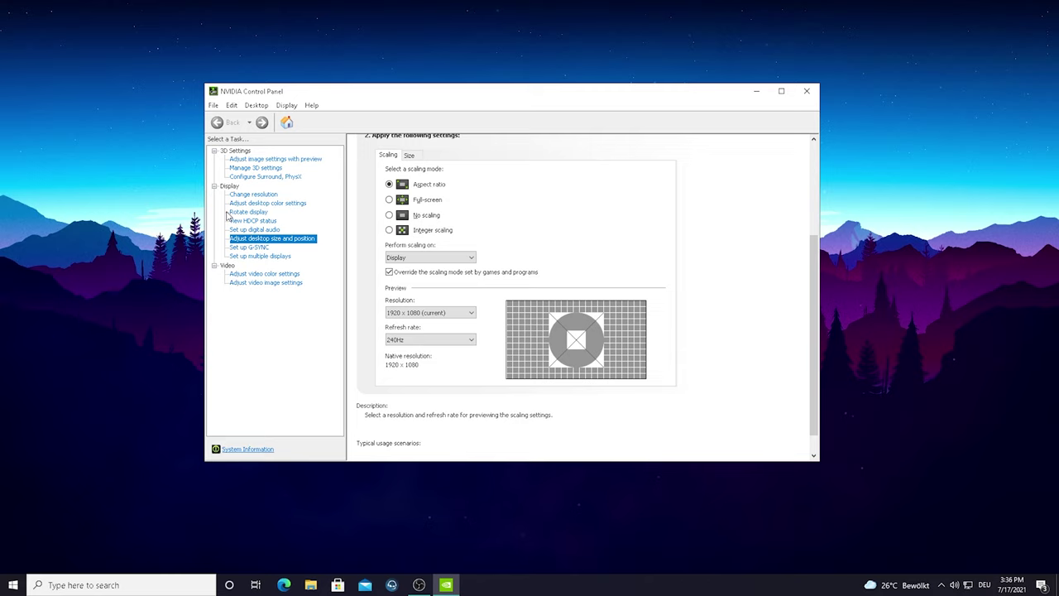
# Step: Enable resolutions not exposed by the display in the resolution customization settings and start creating a custom resolution
pyautogui.click(242, 197)
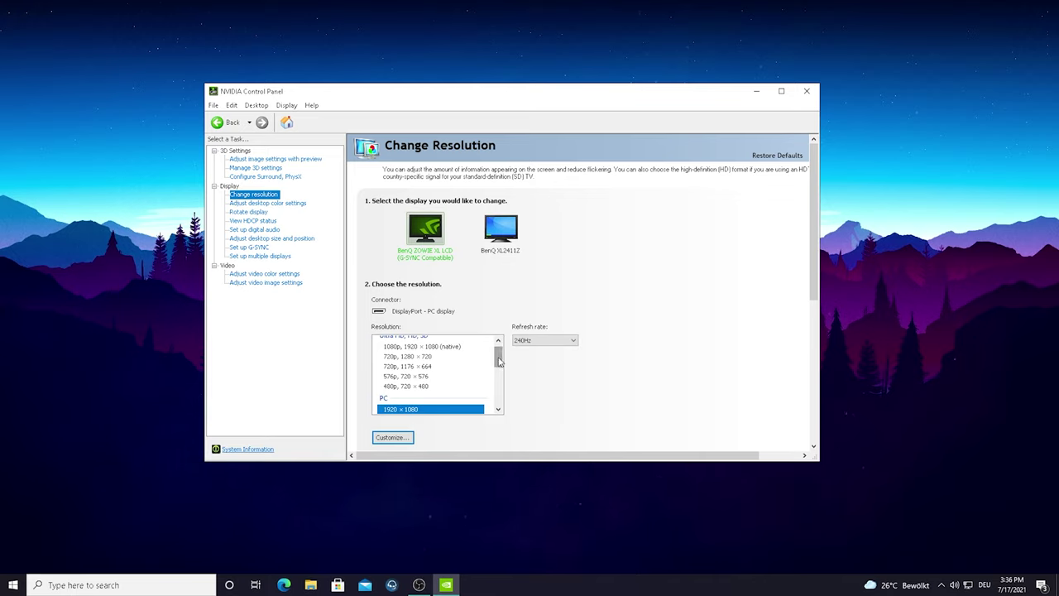
pyautogui.moveTo(498, 362)
pyautogui.mouseDown()
pyautogui.moveTo(499, 409)
pyautogui.moveTo(496, 358)
pyautogui.mouseUp()
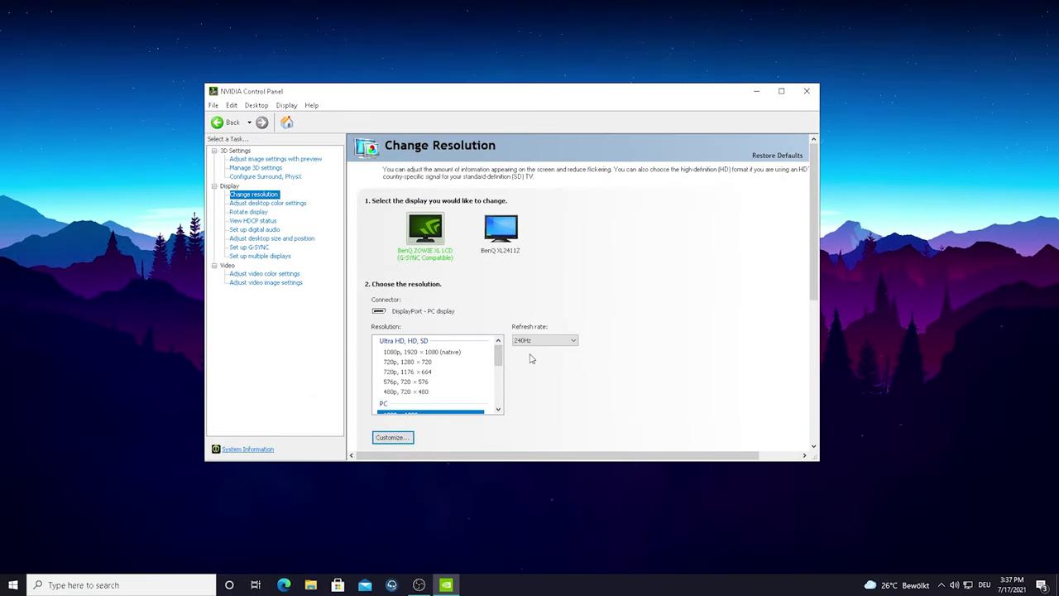
pyautogui.click(533, 340)
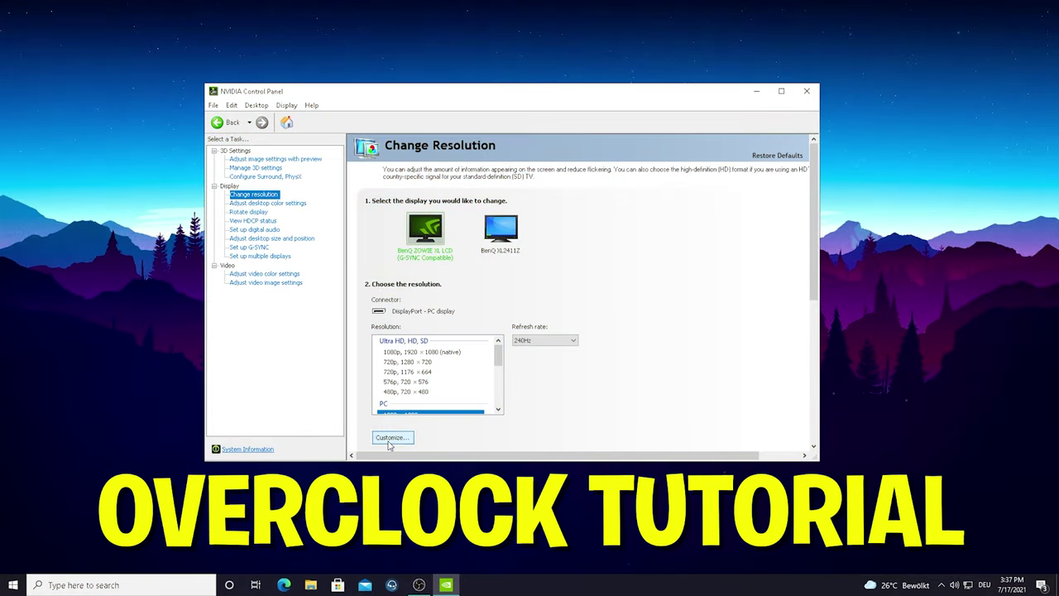
pyautogui.click(392, 438)
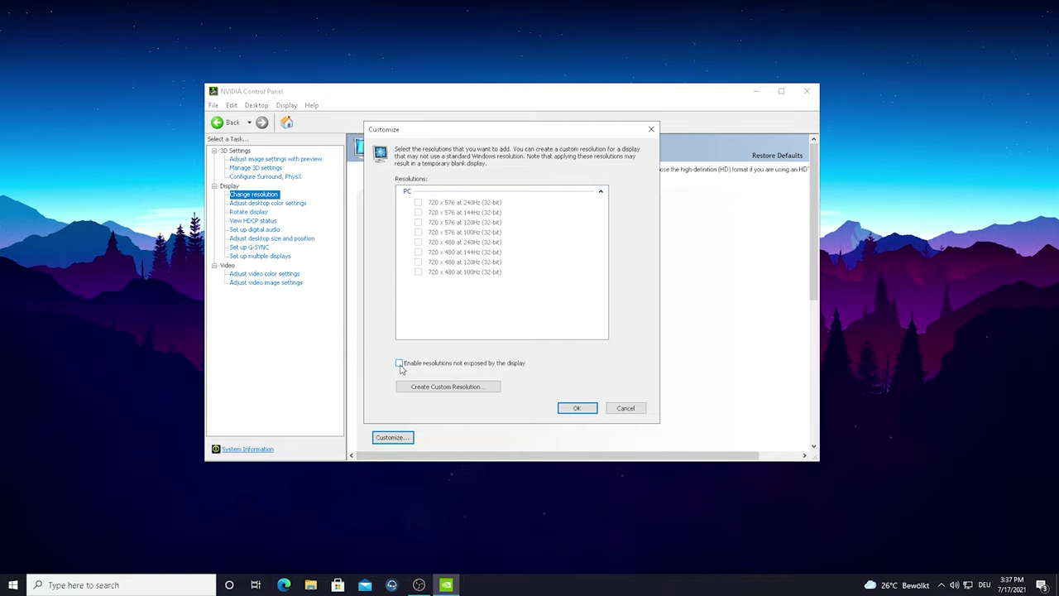
pyautogui.click(399, 364)
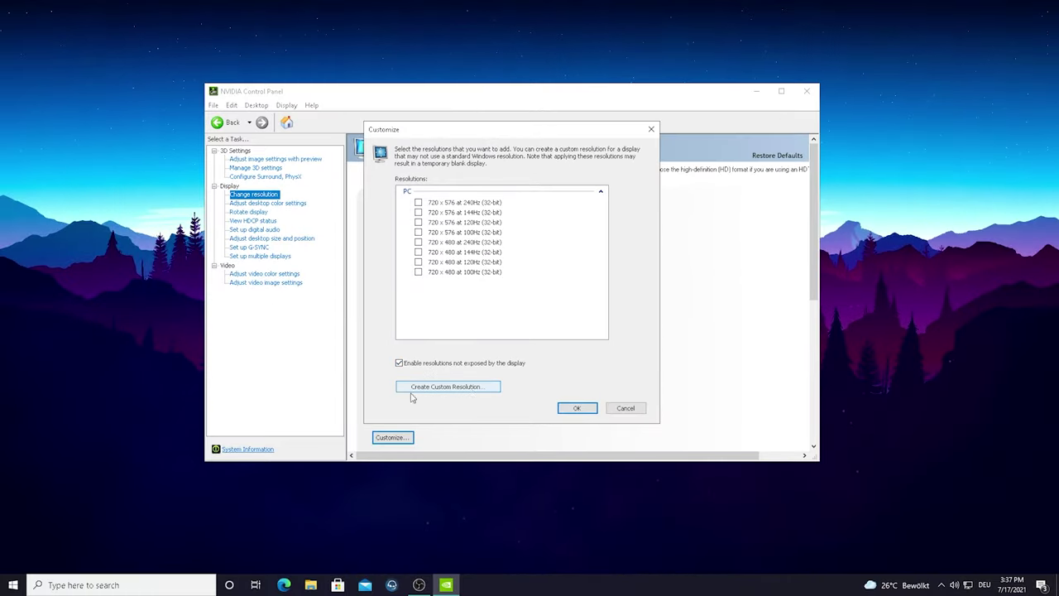
pyautogui.click(445, 388)
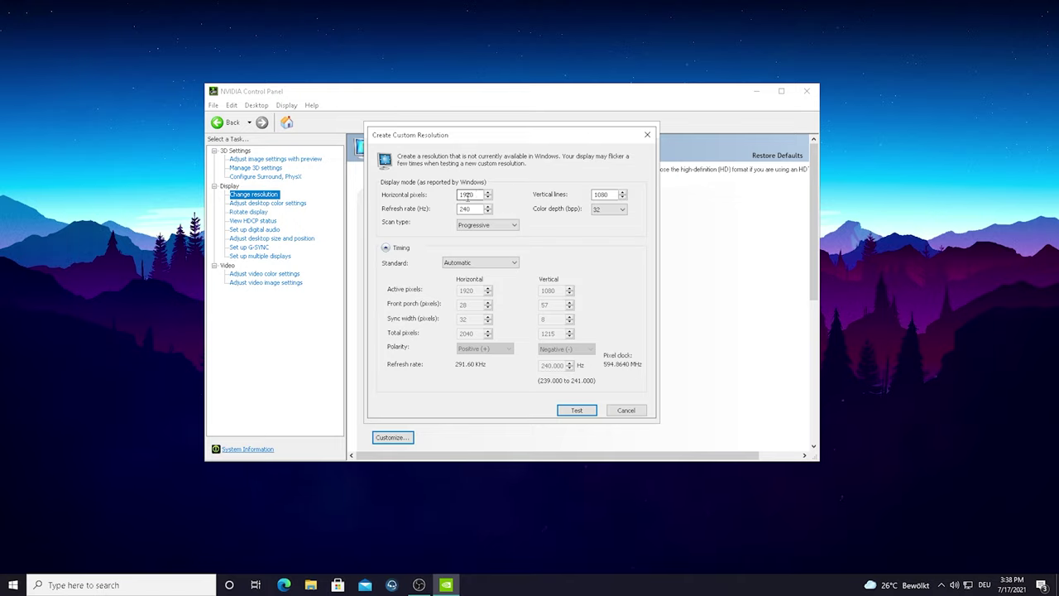
# Step: Create and save a custom resolution of 1750 x 1080 at 62 Hz
pyautogui.click(473, 195)
pyautogui.doubleClick(473, 195)
pyautogui.write('1750')
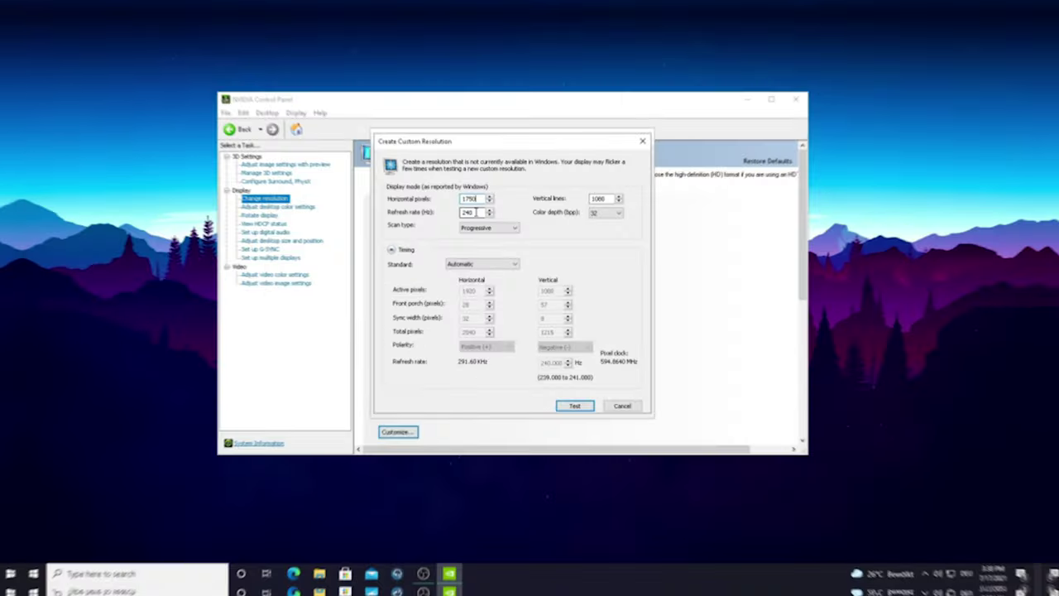
pyautogui.doubleClick(476, 211)
pyautogui.write('60')
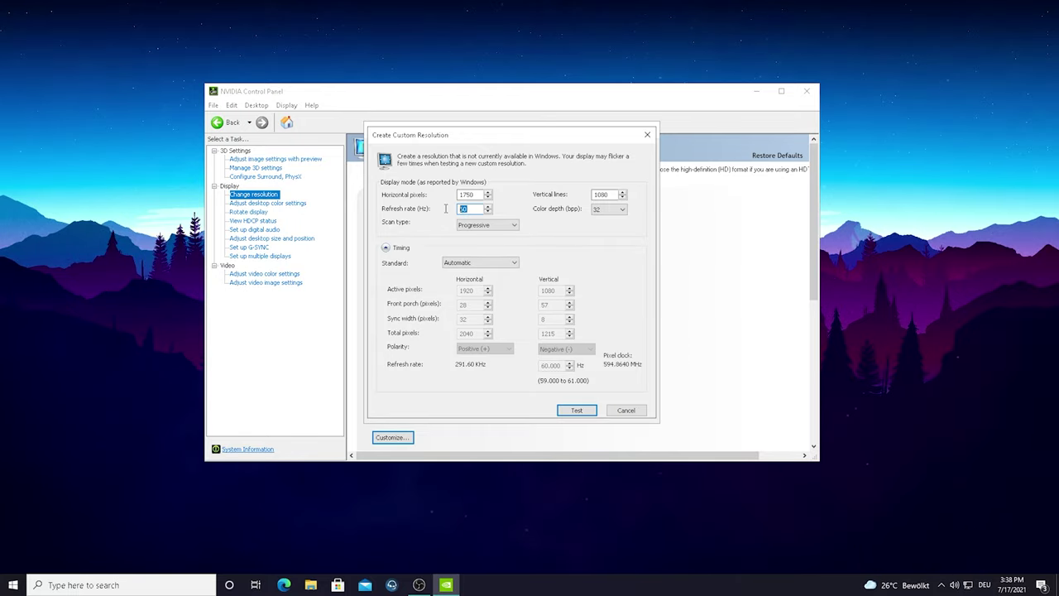
pyautogui.doubleClick(466, 209)
pyautogui.click(473, 208)
pyautogui.press('BackSpace')
pyautogui.write('2')
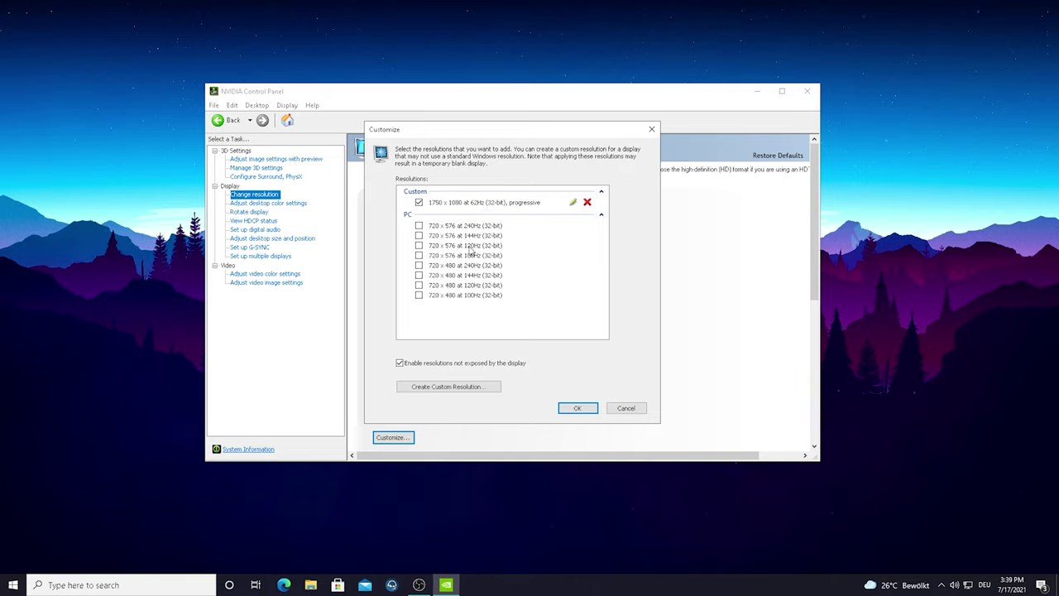
# Step: Add another custom resolution of 1750 x 1080 with a refresh rate of 65 Hz
pyautogui.click(452, 388)
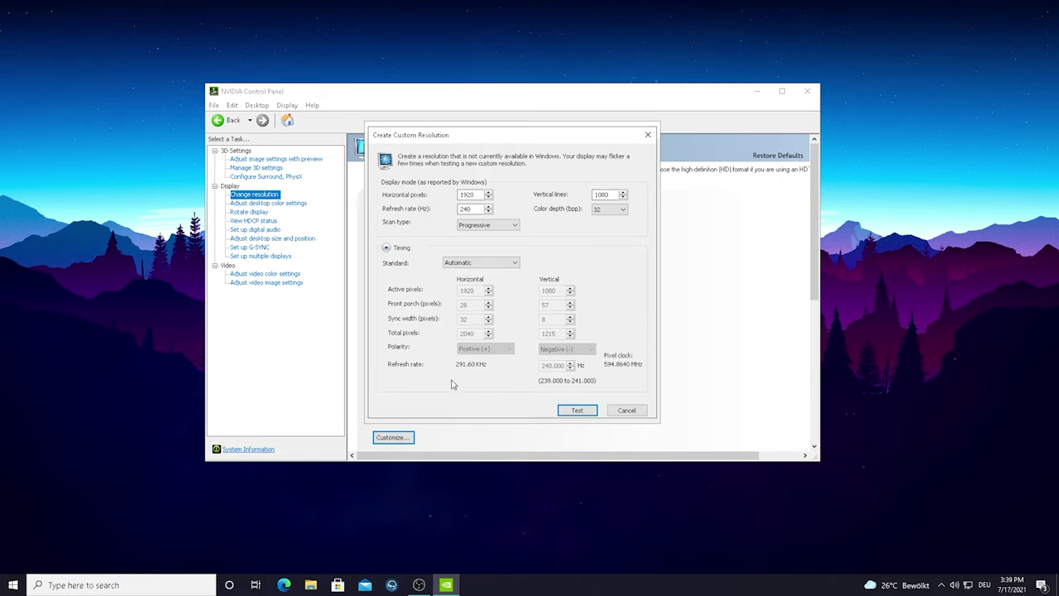
pyautogui.doubleClick(468, 208)
pyautogui.moveTo(473, 199); pyautogui.dragTo(432, 200)
pyautogui.write('1750')
pyautogui.moveTo(480, 208); pyautogui.dragTo(432, 212)
pyautogui.write('65')
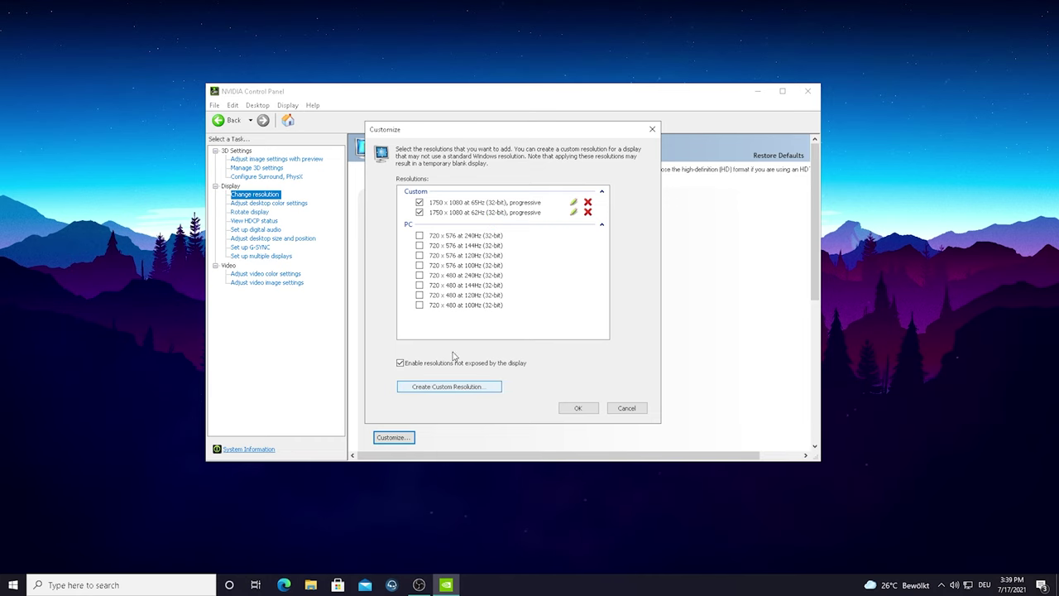
# Step: Create a custom resolution of 1920 x 1080 at 74 Hz, and delete the 1750 x 1080 entry at 62 Hz
pyautogui.click(448, 386)
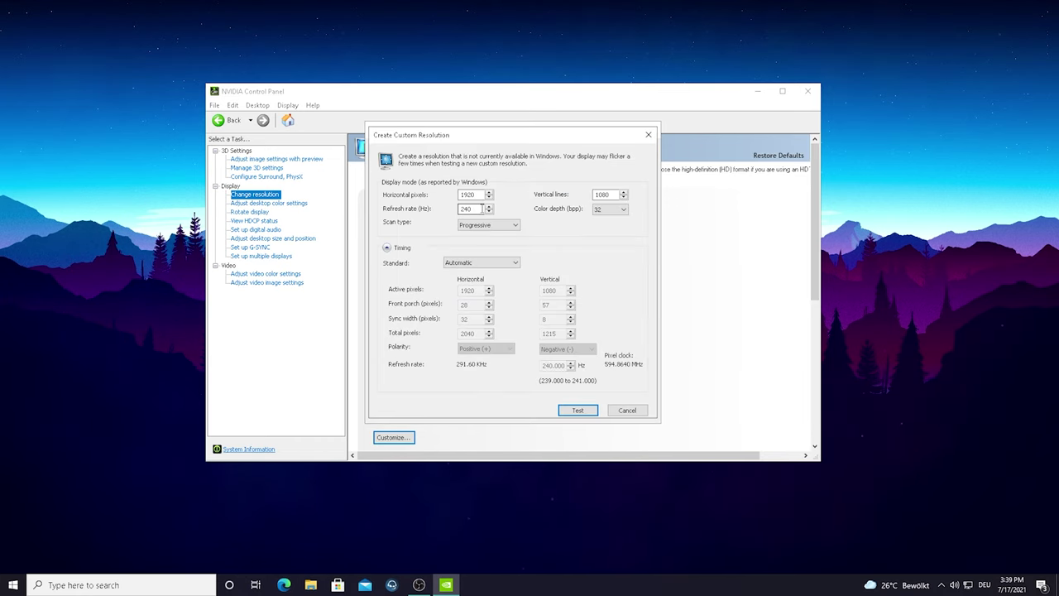
pyautogui.moveTo(481, 209); pyautogui.dragTo(447, 214)
pyautogui.write('74')
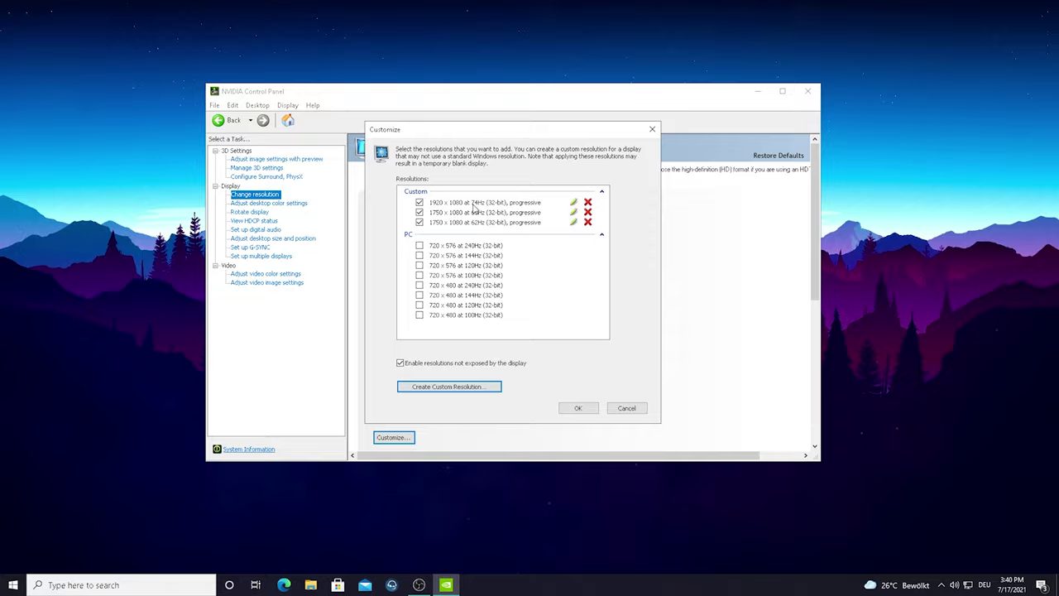
pyautogui.click(587, 223)
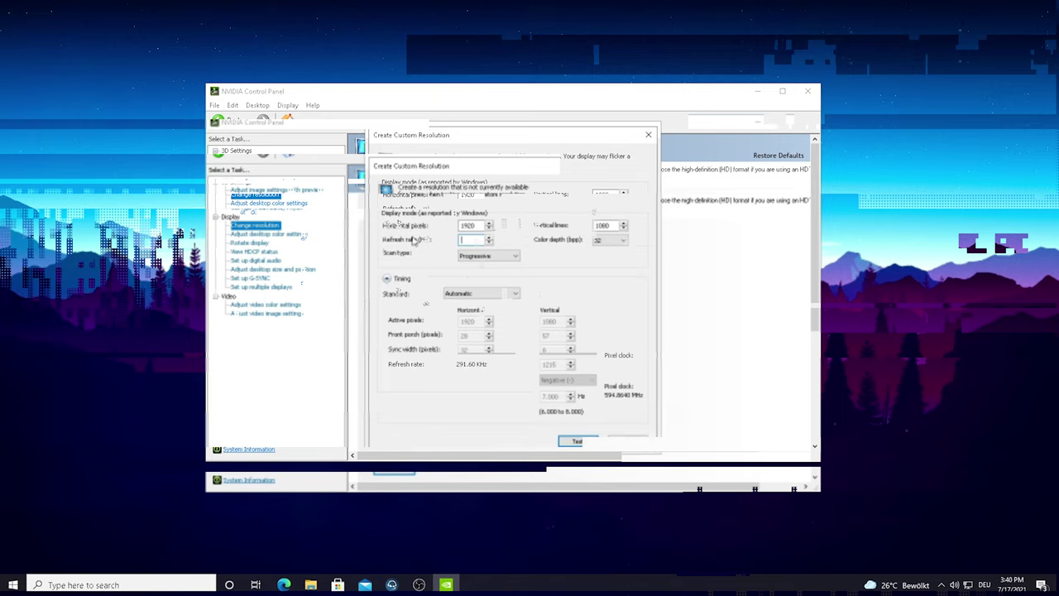
# Step: Create a custom resolution of 1722 x 1070 at 75 Hz, test it and save it
pyautogui.write('75')
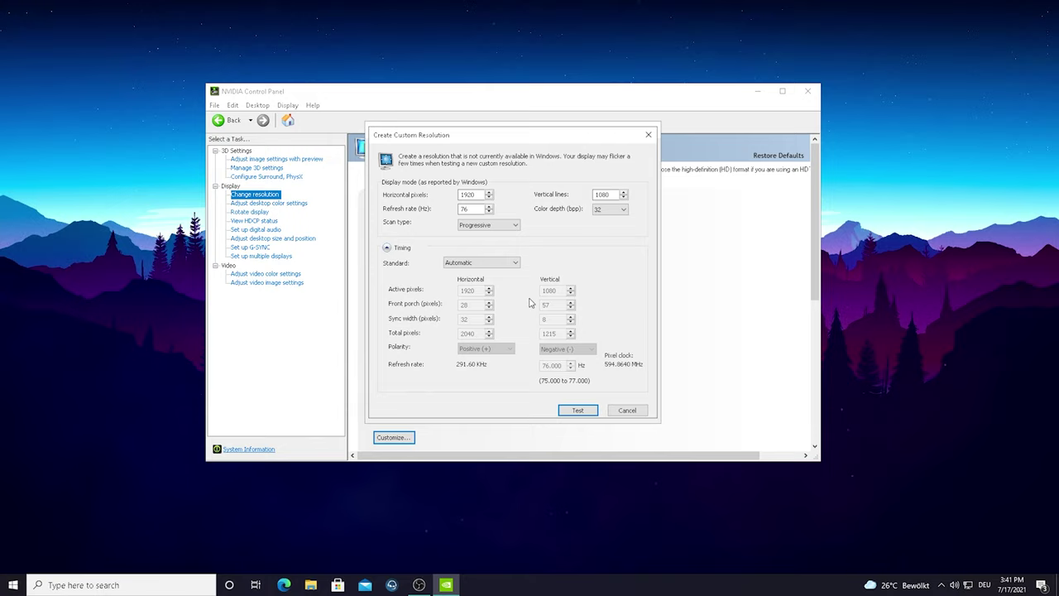
pyautogui.doubleClick(472, 208)
pyautogui.press('Down')
pyautogui.doubleClick(469, 194)
pyautogui.write('1')
pyautogui.doubleClick(604, 195)
pyautogui.write('1070')
pyautogui.doubleClick(478, 210)
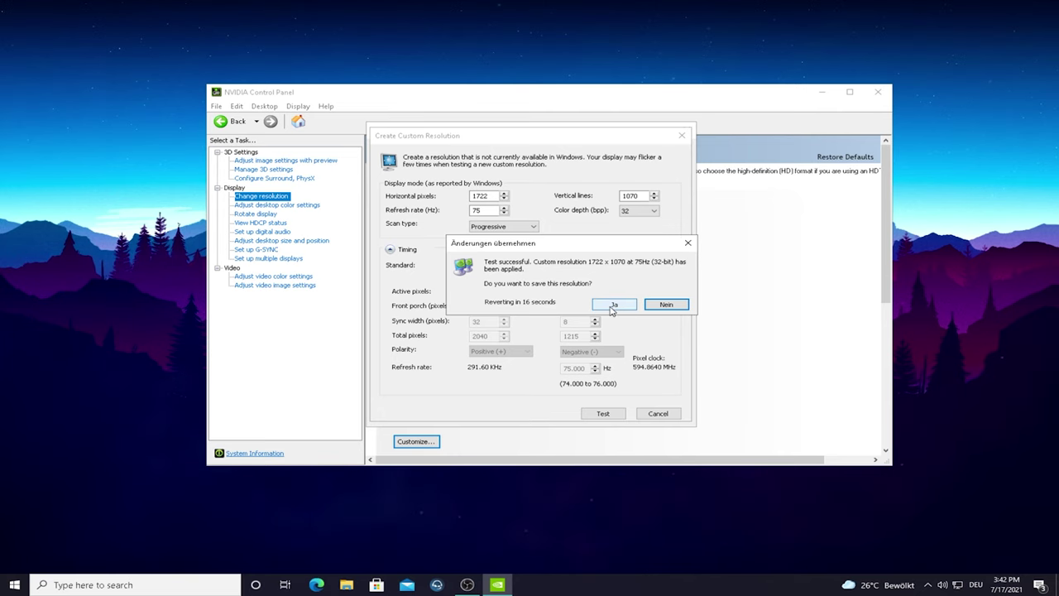
pyautogui.click(613, 306)
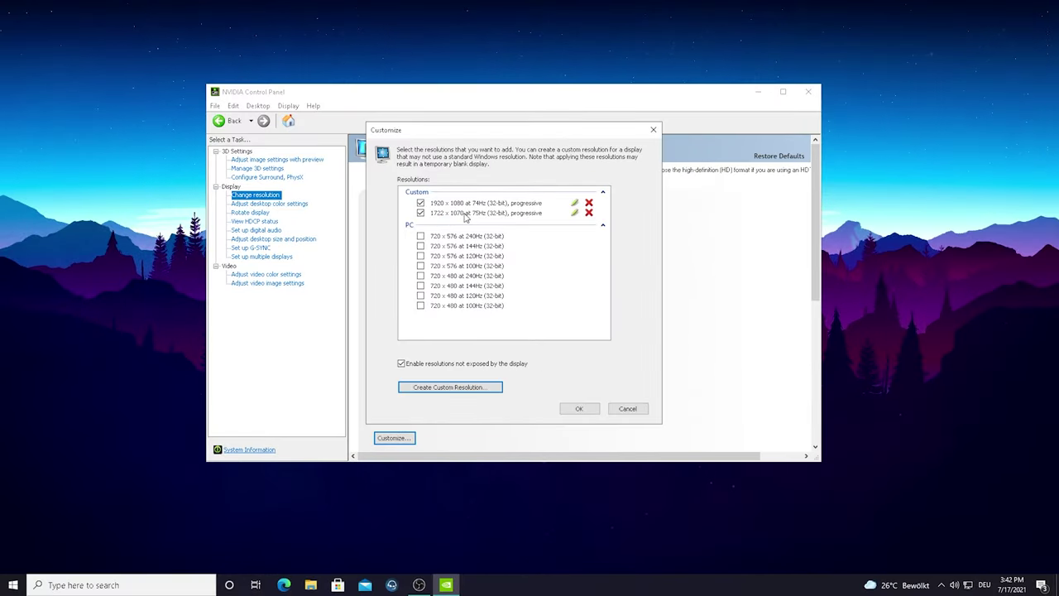
# Step: Apply the custom 1722 x 1070 resolution at 75 Hz to the BenQ ZOWIE XL display, and keep Full-screen scaling for the desktop
pyautogui.click(465, 214)
pyautogui.click(577, 408)
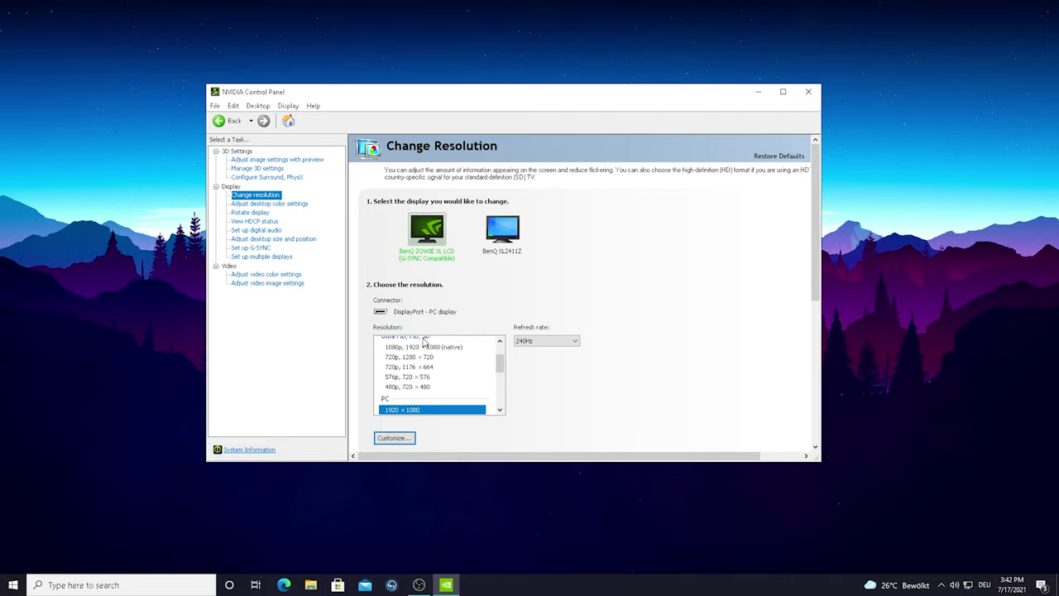
pyautogui.scroll(-5, 441, 361)
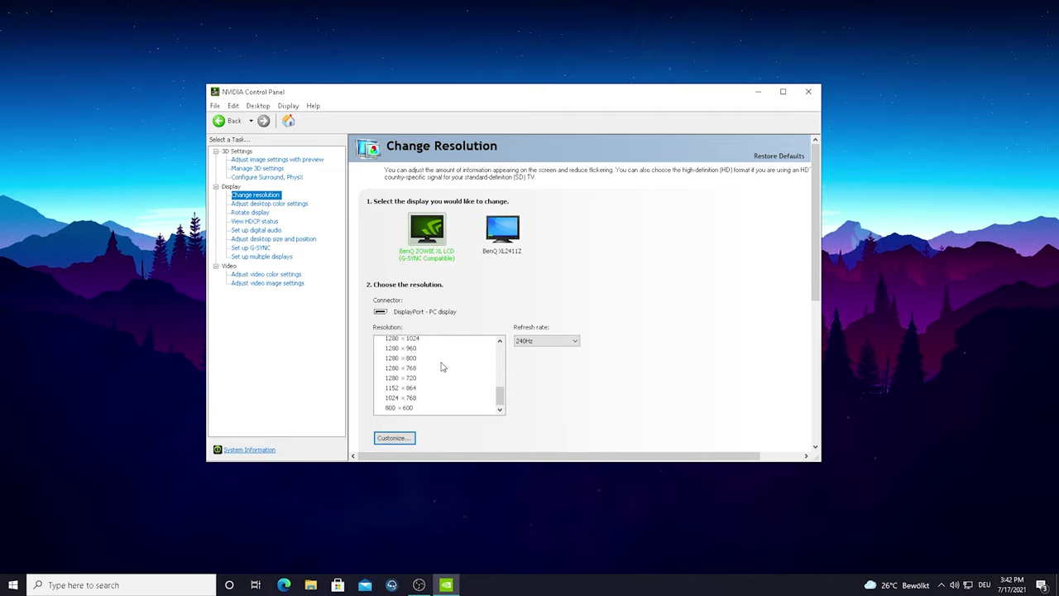
pyautogui.scroll(8, 441, 366)
pyautogui.click(416, 363)
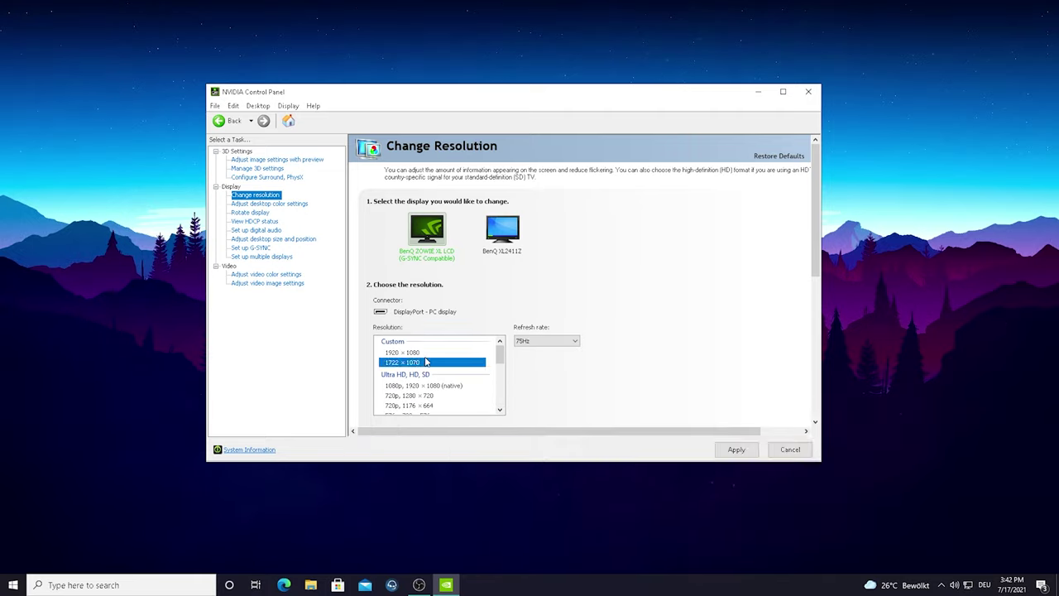
pyautogui.click(747, 450)
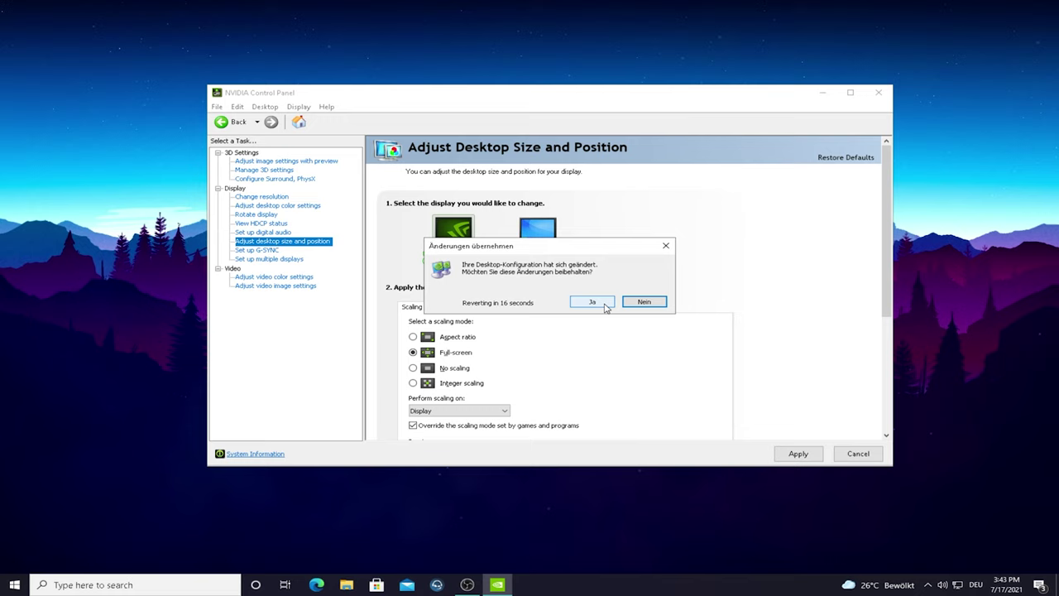
pyautogui.click(604, 308)
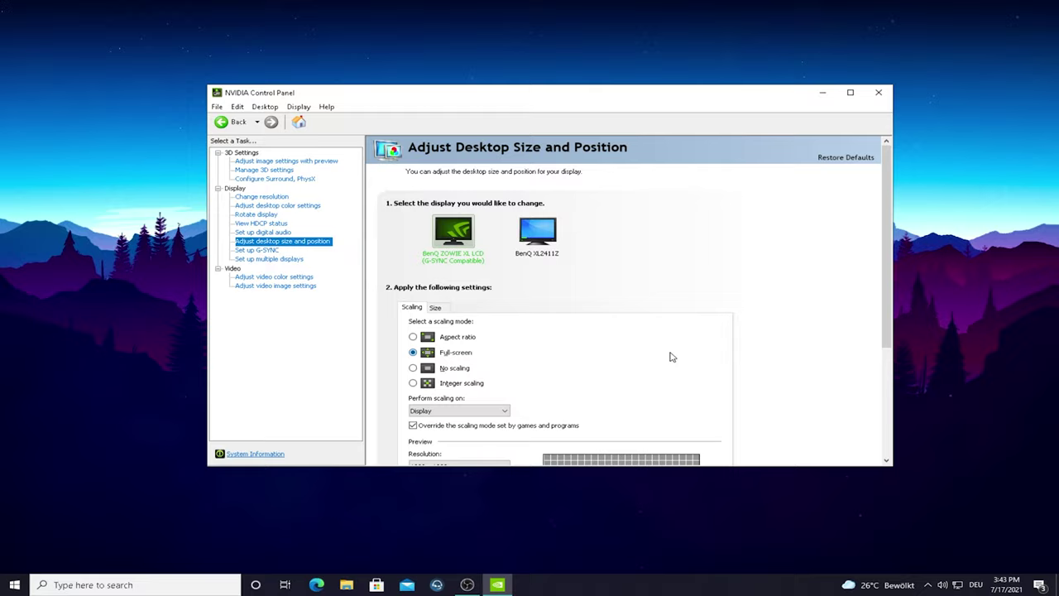
# Step: Check the resolution and refresh rate choices in the scaling preview, and close the control panel
pyautogui.scroll(-1, 668, 356)
pyautogui.scroll(1, 640, 359)
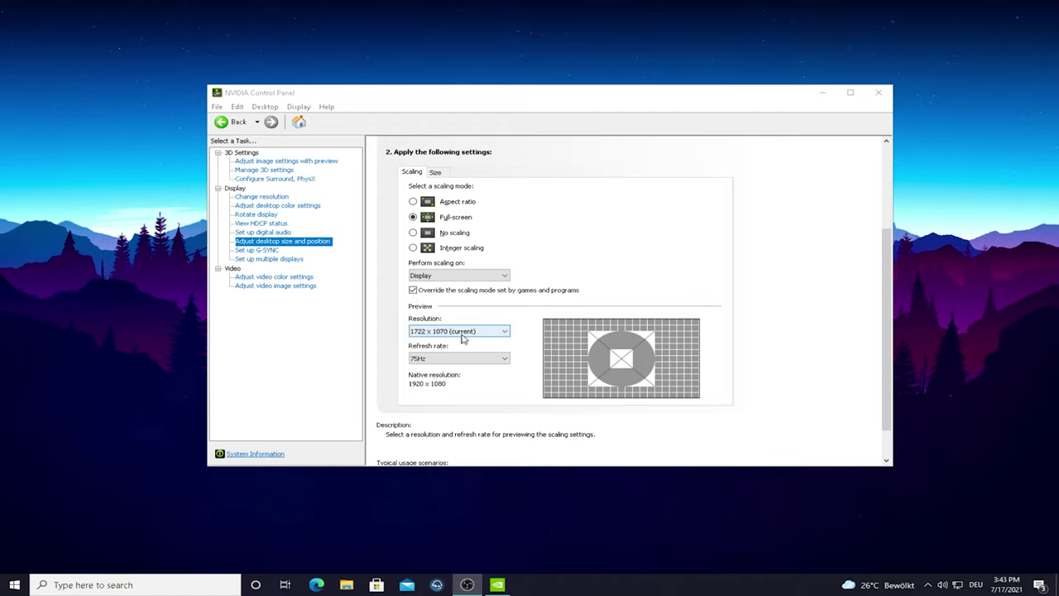
pyautogui.click(463, 334)
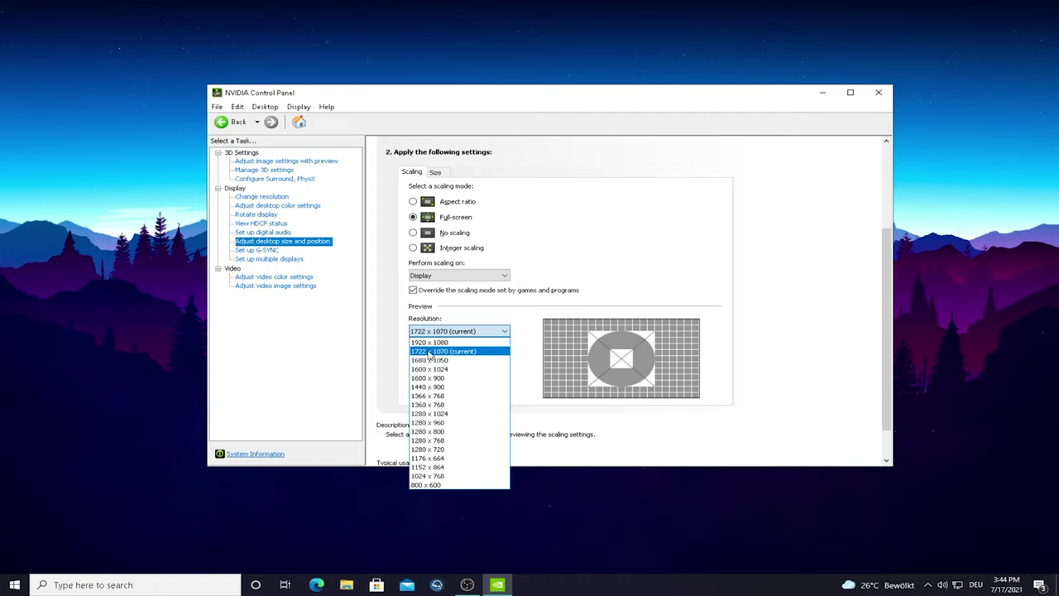
pyautogui.click(430, 354)
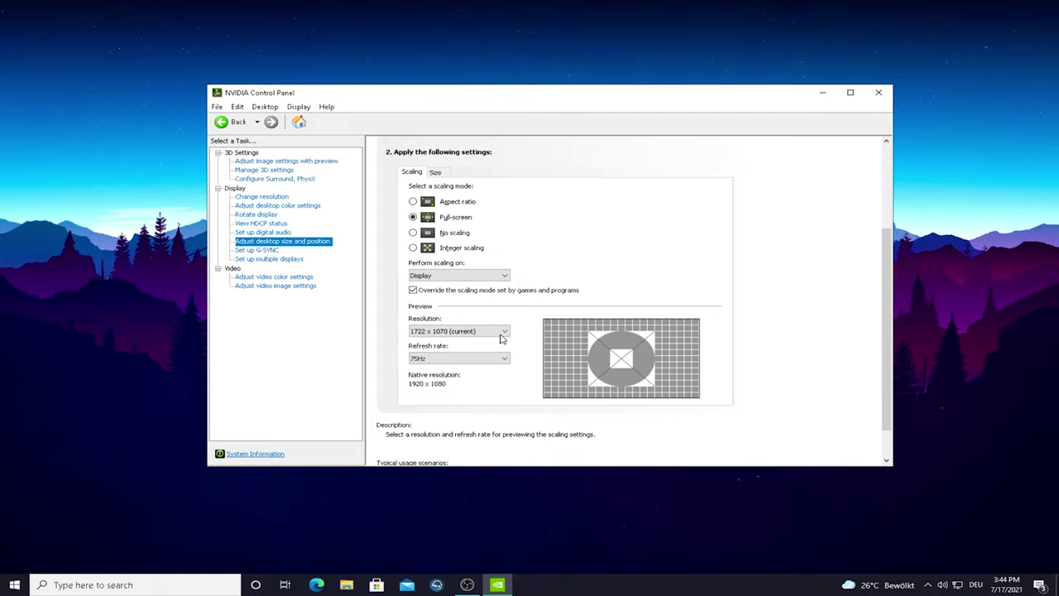
pyautogui.click(443, 361)
pyautogui.click(444, 368)
pyautogui.click(877, 91)
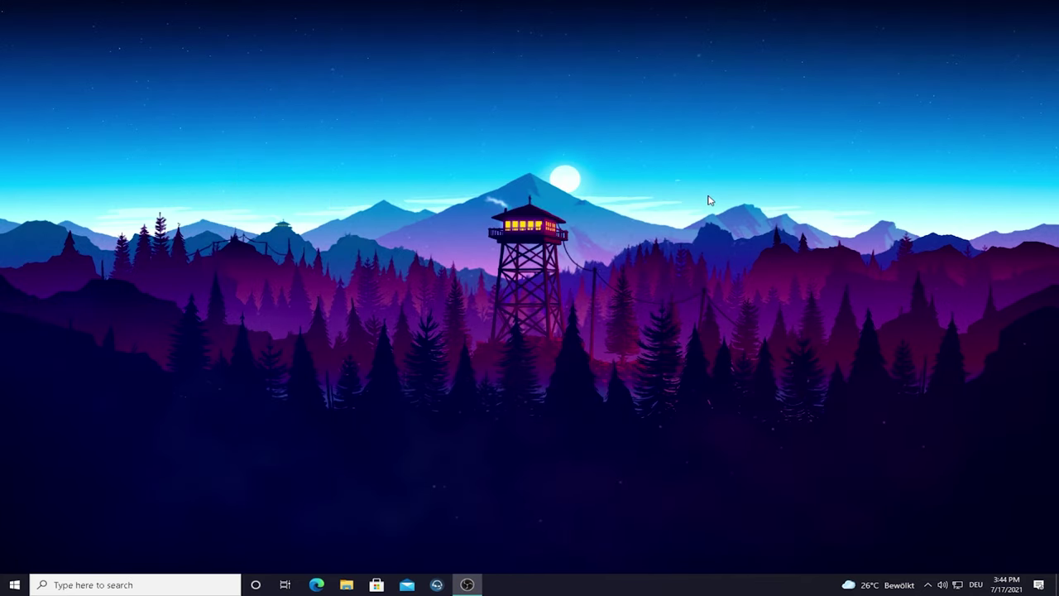